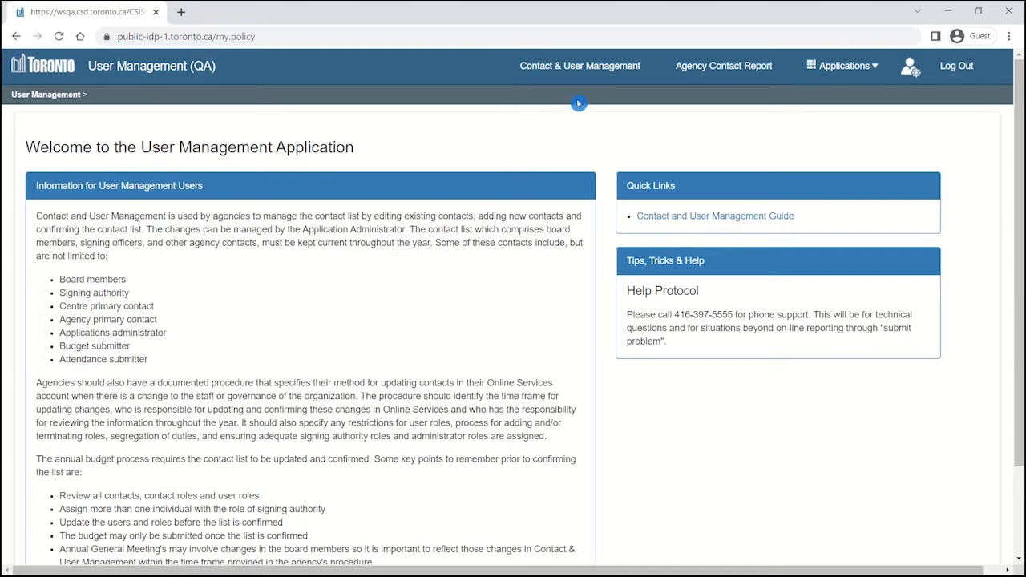
# Step: Open the record of the first contact in the Contact & User Management contacts list
pyautogui.click(584, 70)
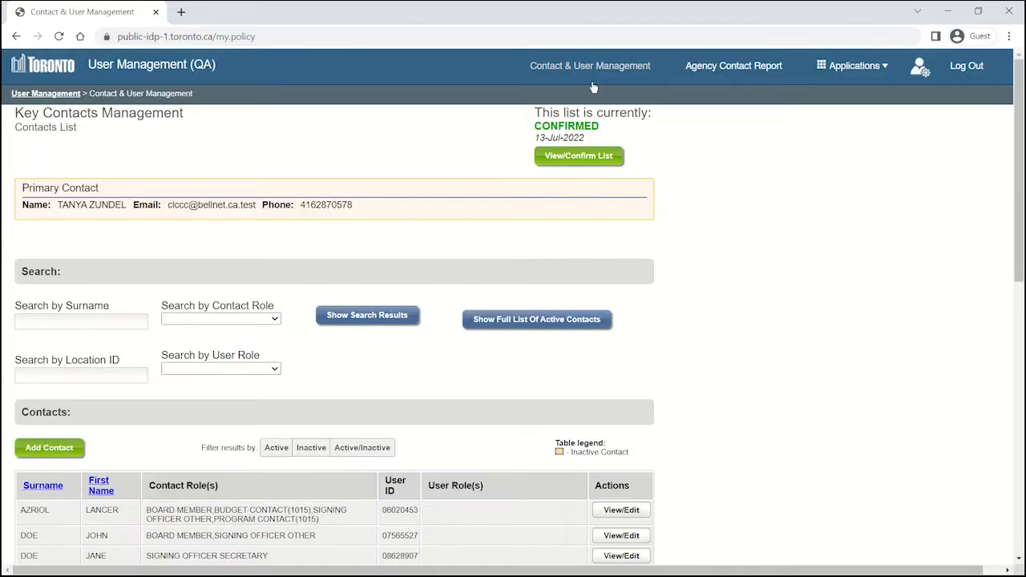
pyautogui.moveTo(1015, 114); pyautogui.dragTo(1015, 164)
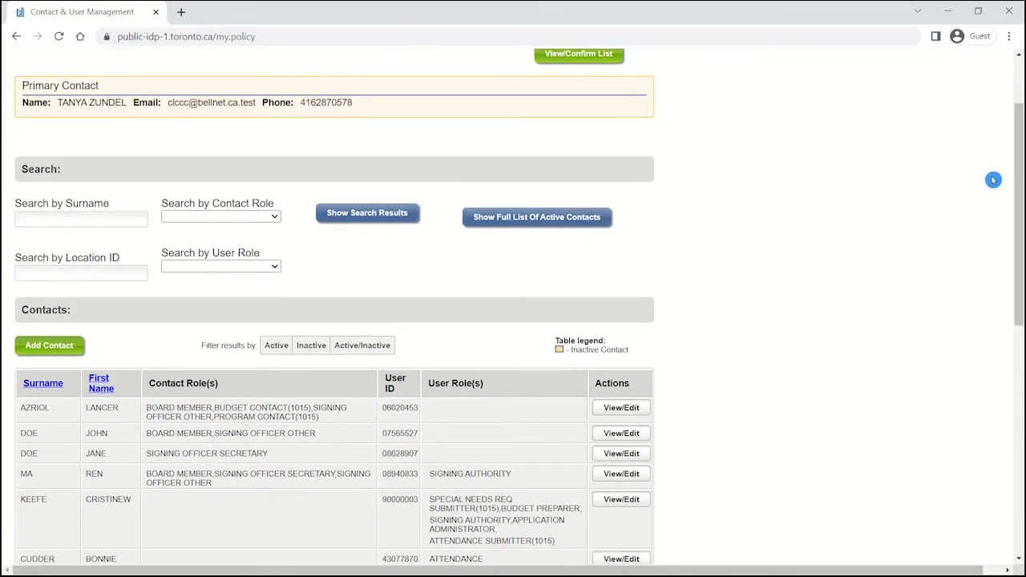
pyautogui.click(607, 409)
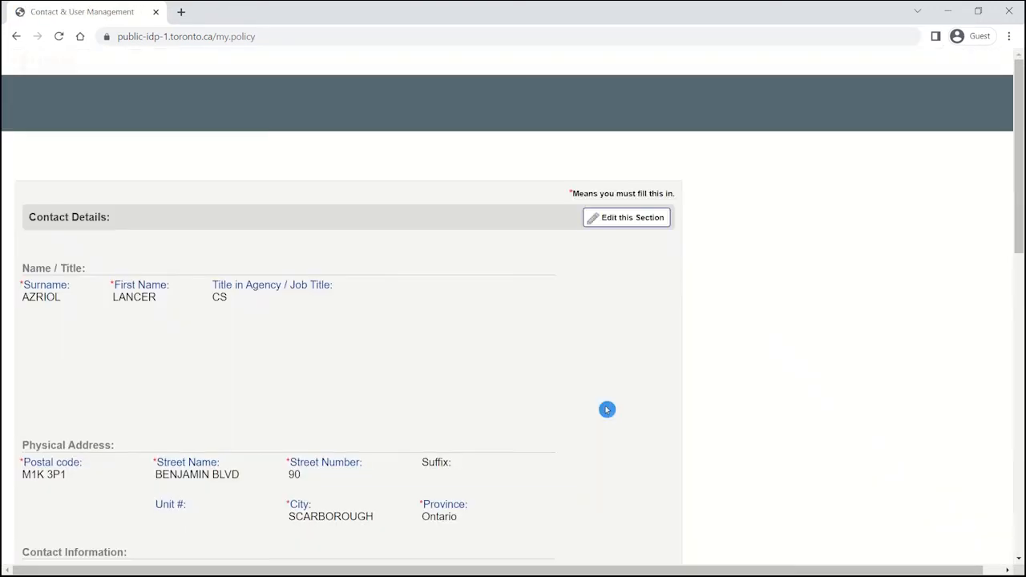
pyautogui.moveTo(1021, 136); pyautogui.dragTo(1005, 178)
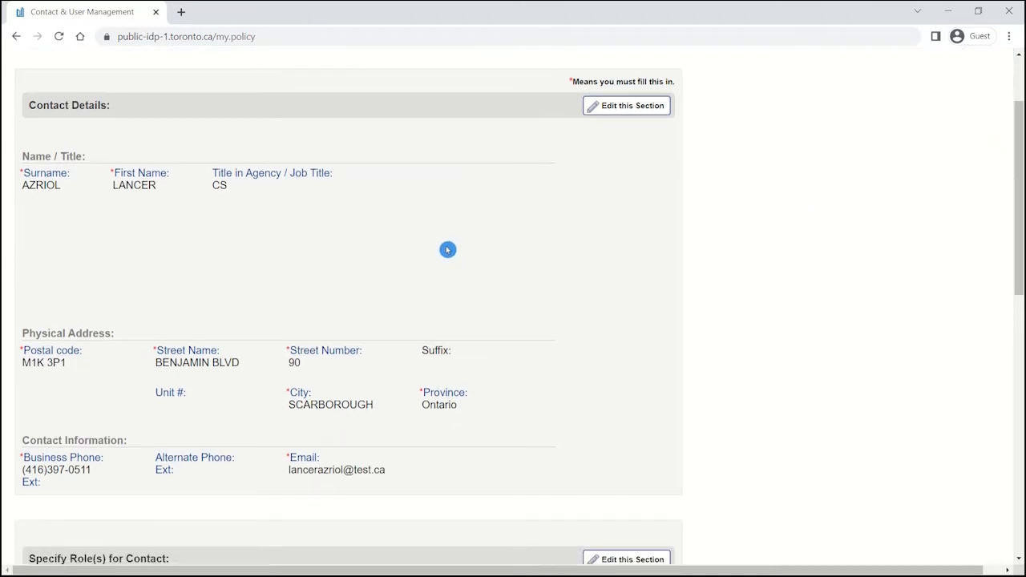
# Step: Open the contact's details and name fields for editing, accepting the name-edit confirmation, and cancel without saving
pyautogui.click(623, 113)
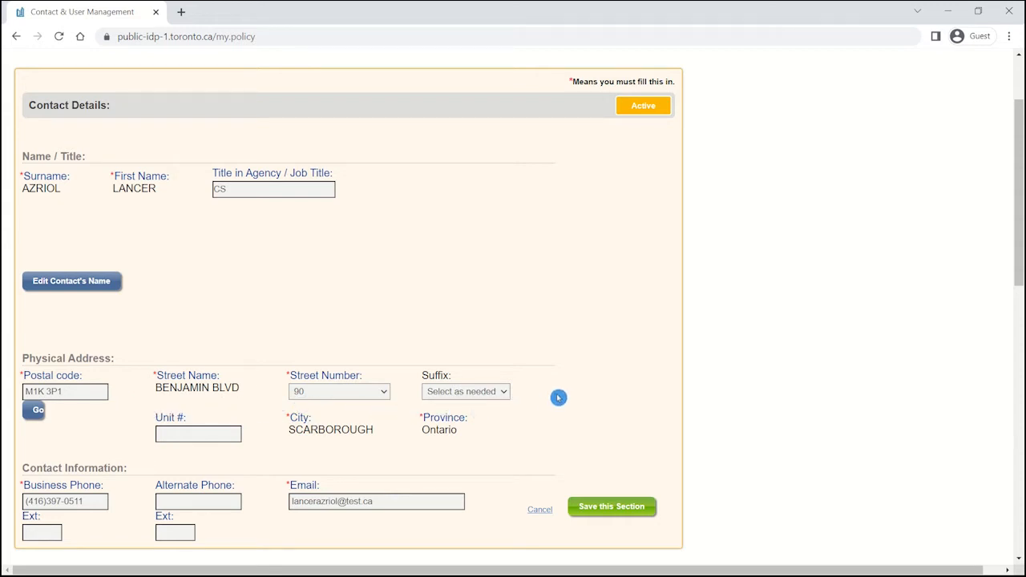
pyautogui.click(86, 287)
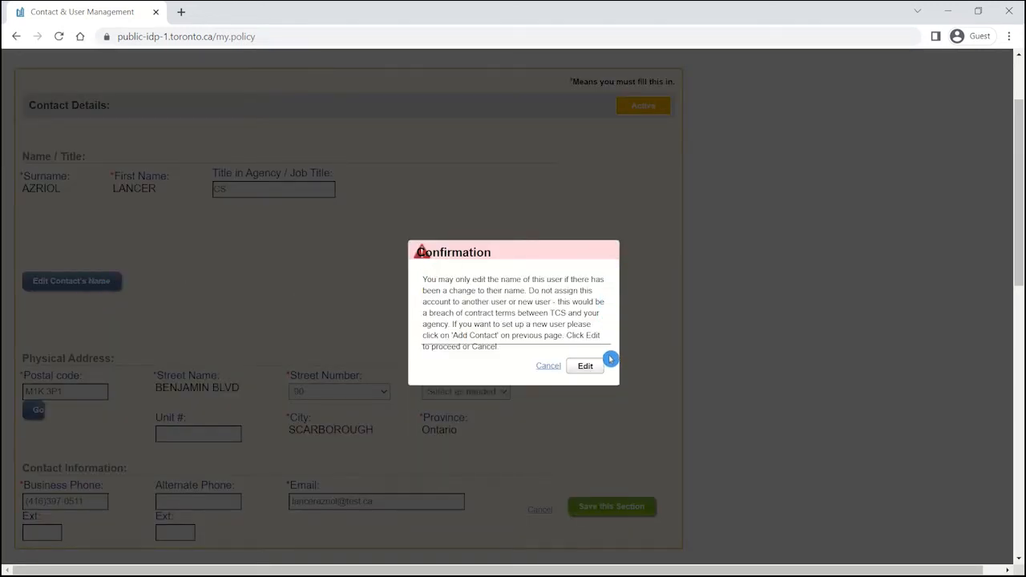
pyautogui.click(586, 366)
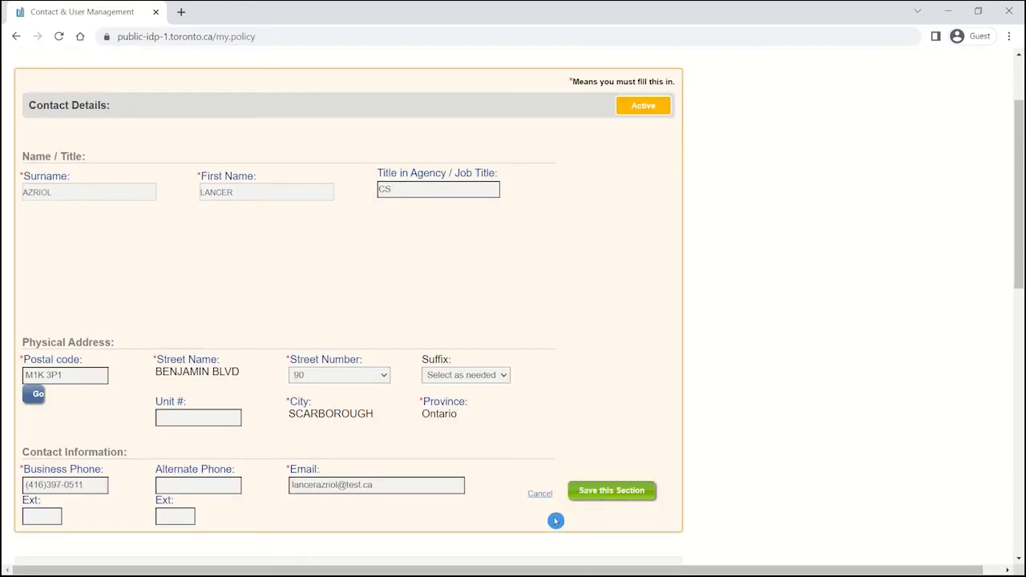
pyautogui.click(539, 494)
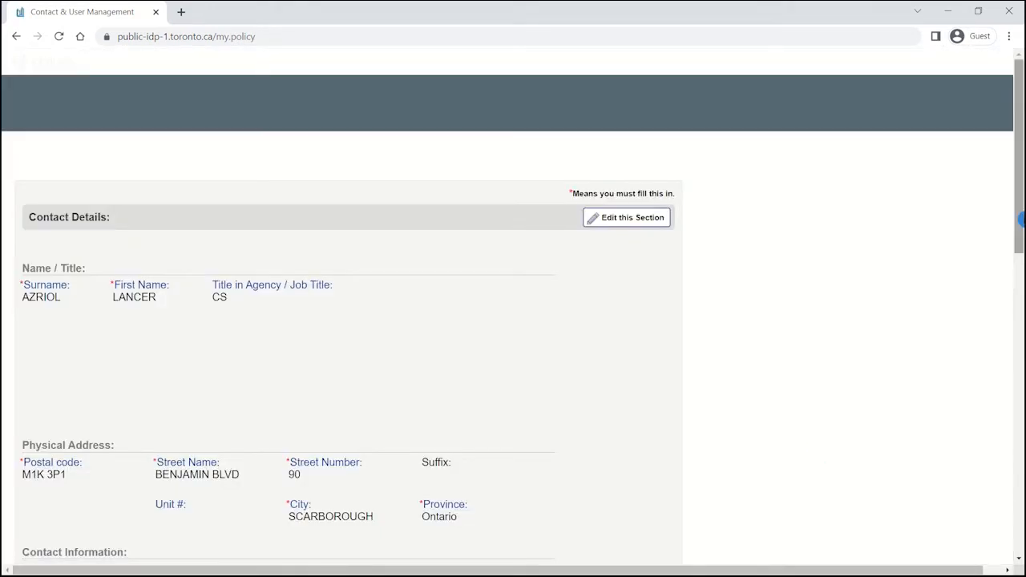
# Step: Add the Signing Officer Secretary role effective 14-Aug-2022 to the contact's roles and remove it again
pyautogui.moveTo(1019, 192); pyautogui.dragTo(1015, 375)
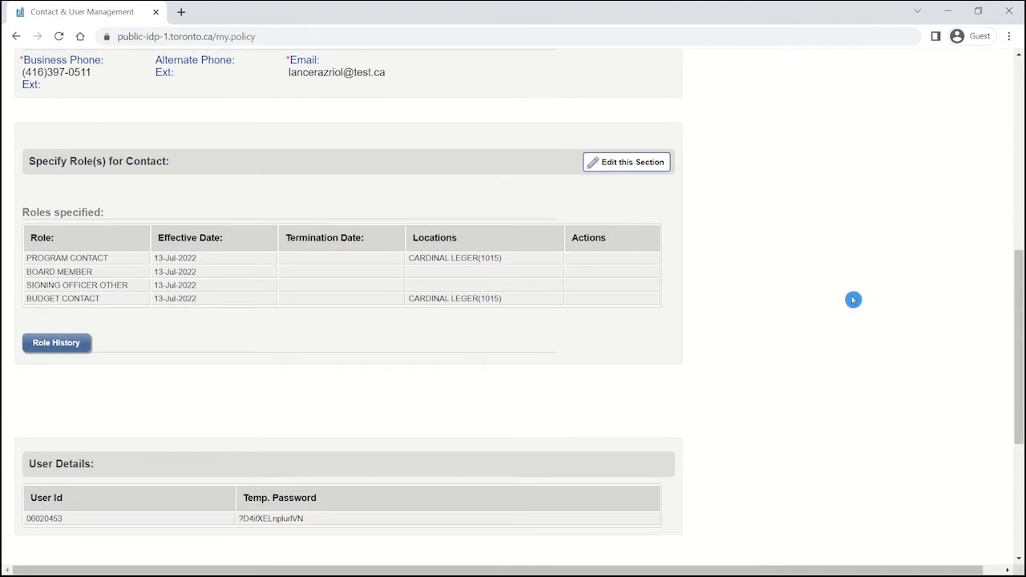
pyautogui.click(608, 157)
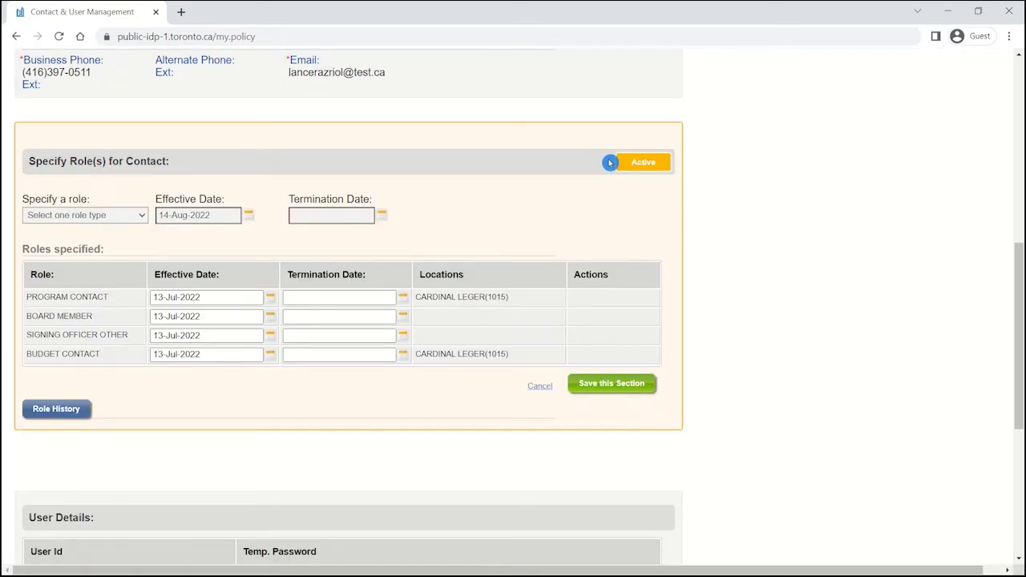
pyautogui.click(143, 217)
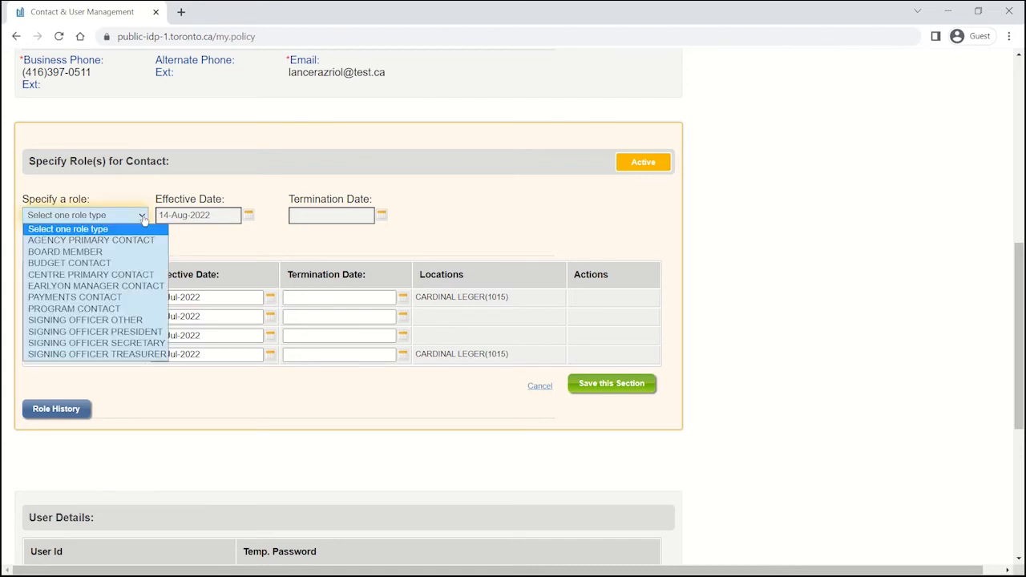
pyautogui.click(126, 342)
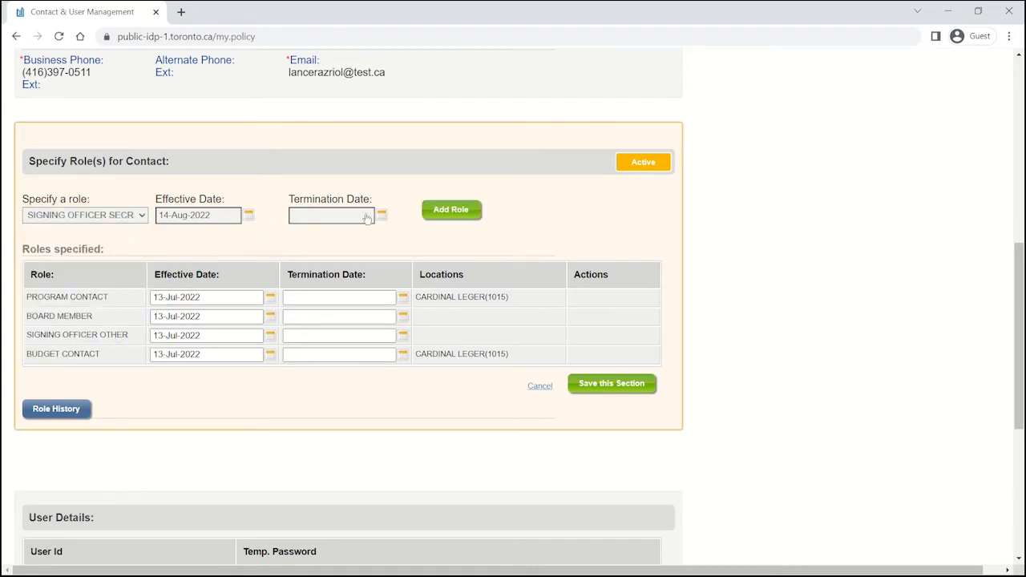
pyautogui.click(448, 211)
pyautogui.click(447, 211)
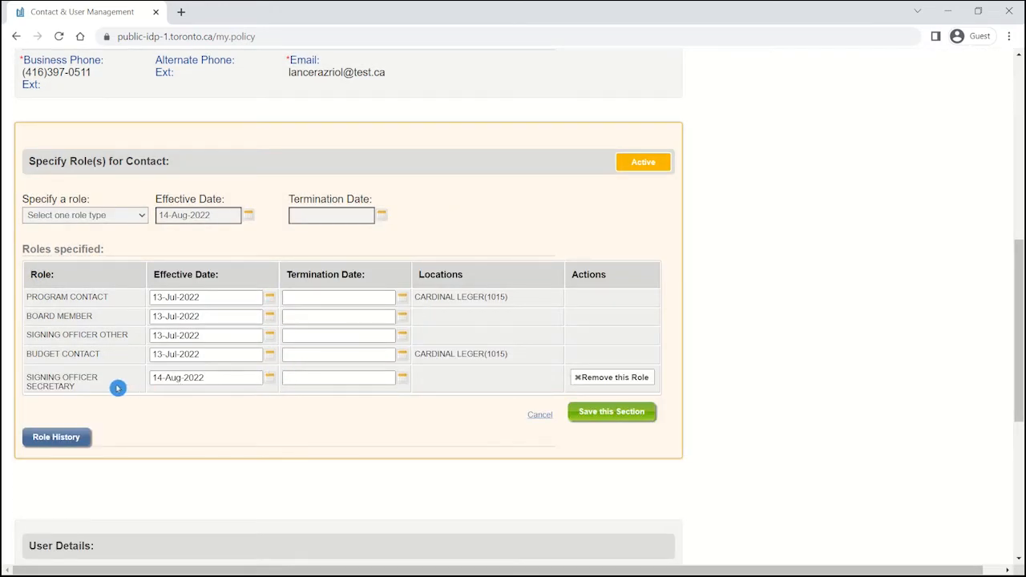
pyautogui.click(254, 390)
pyautogui.click(603, 380)
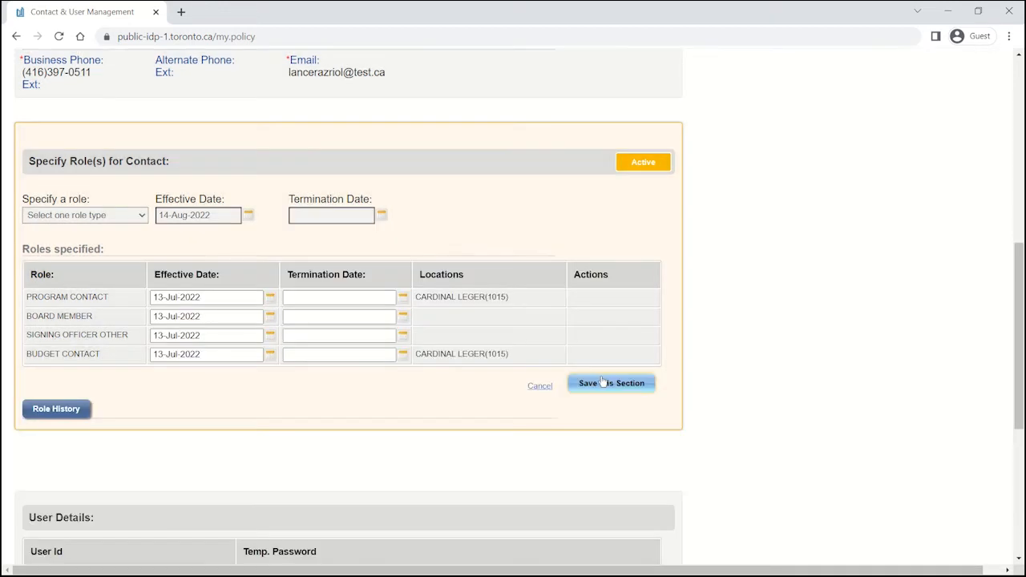
# Step: Set the Budget Contact role's termination date to 26-Aug-2022 and cancel the contact role edits
pyautogui.click(404, 354)
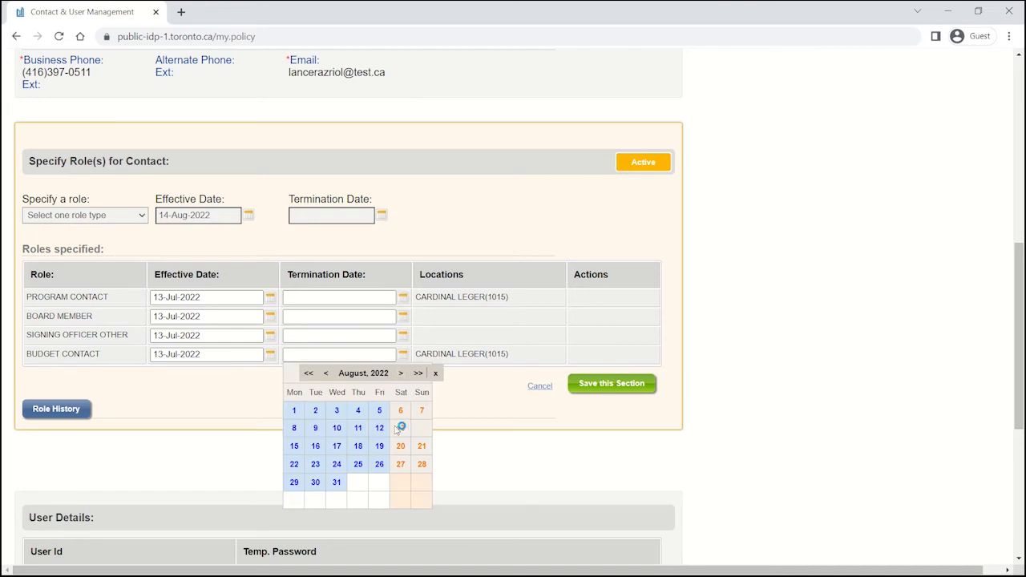
pyautogui.click(380, 465)
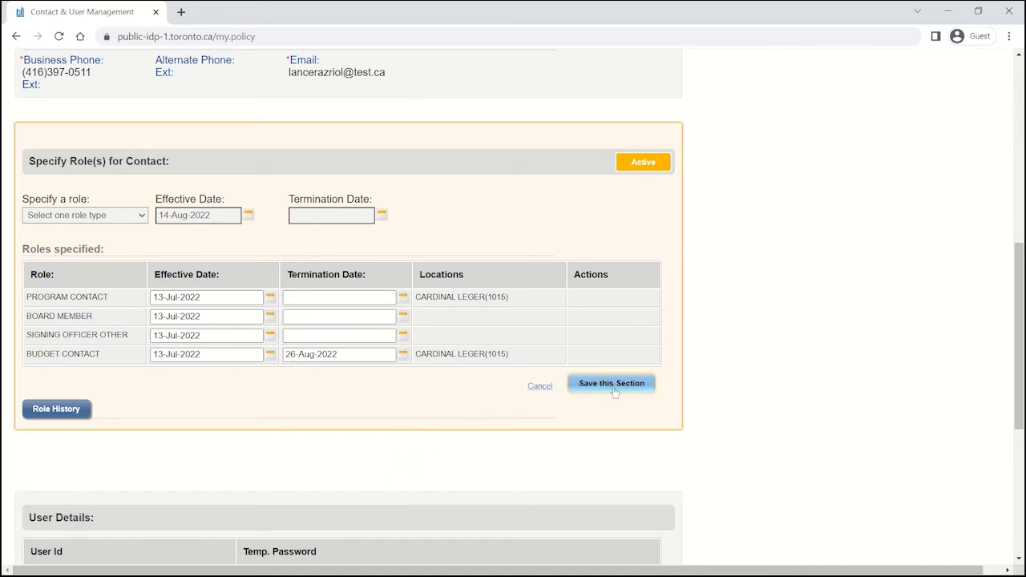
pyautogui.click(539, 388)
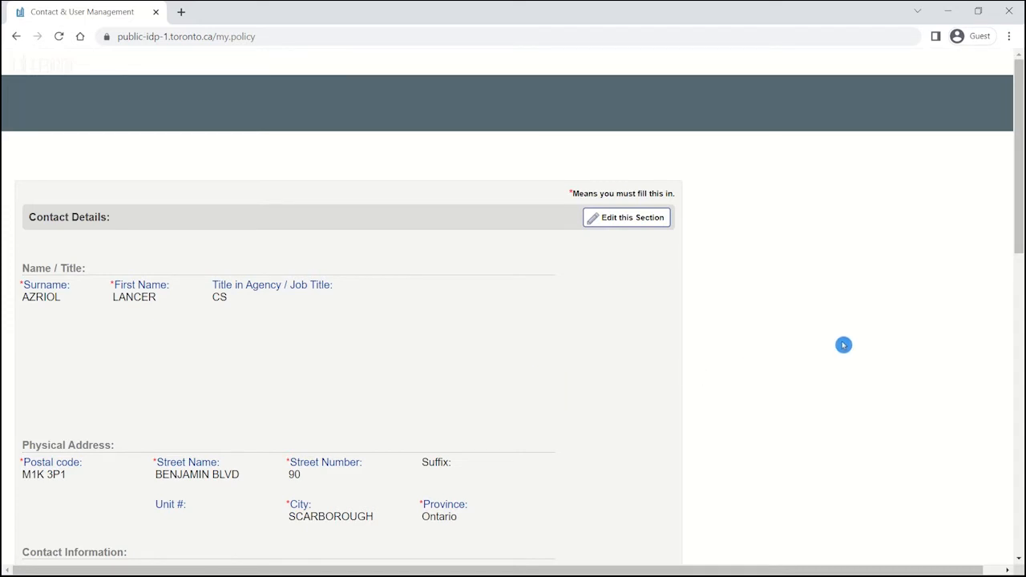
# Step: Add the Signing Authority user role with effective date 14-Aug-2022 in the Specify User roles section
pyautogui.moveTo(1015, 192); pyautogui.dragTo(1019, 478)
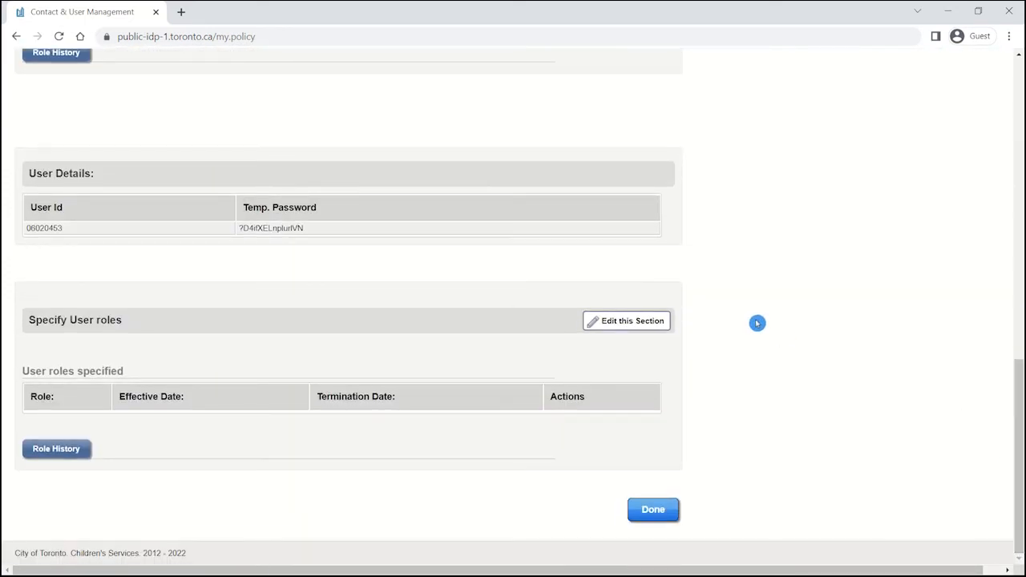
pyautogui.click(620, 326)
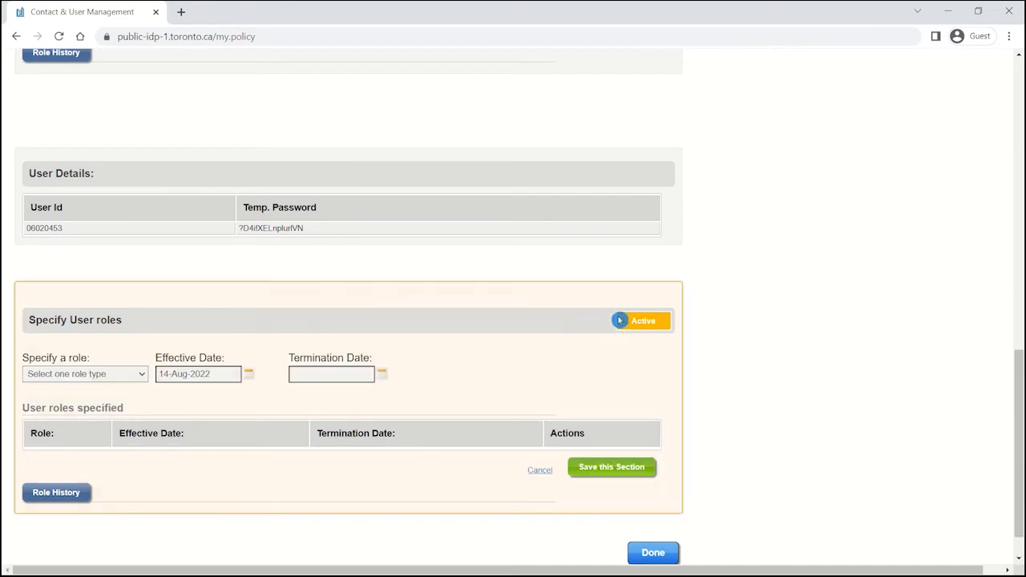
pyautogui.scroll(-1, 1016, 375)
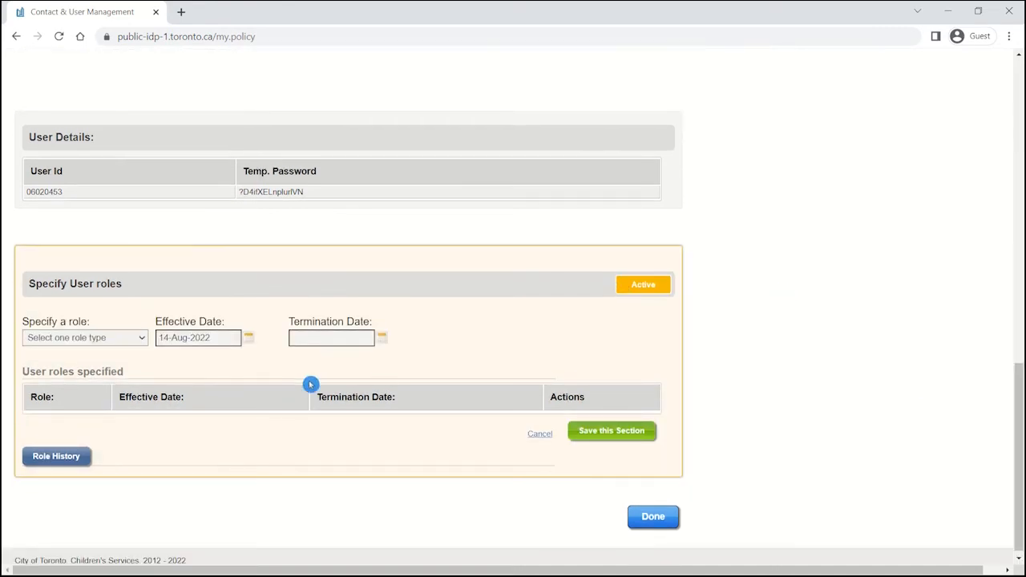
pyautogui.click(143, 339)
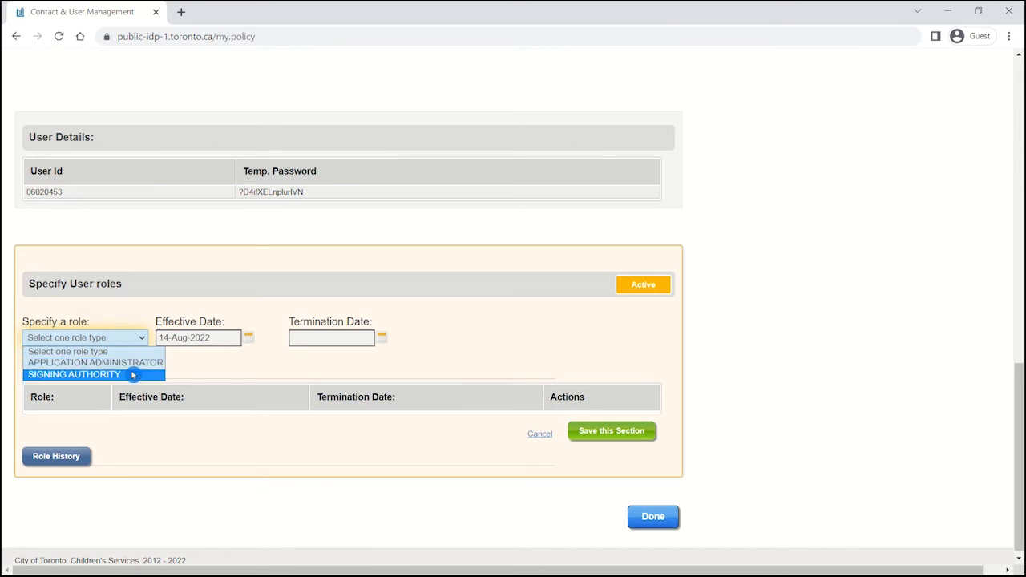
pyautogui.click(133, 374)
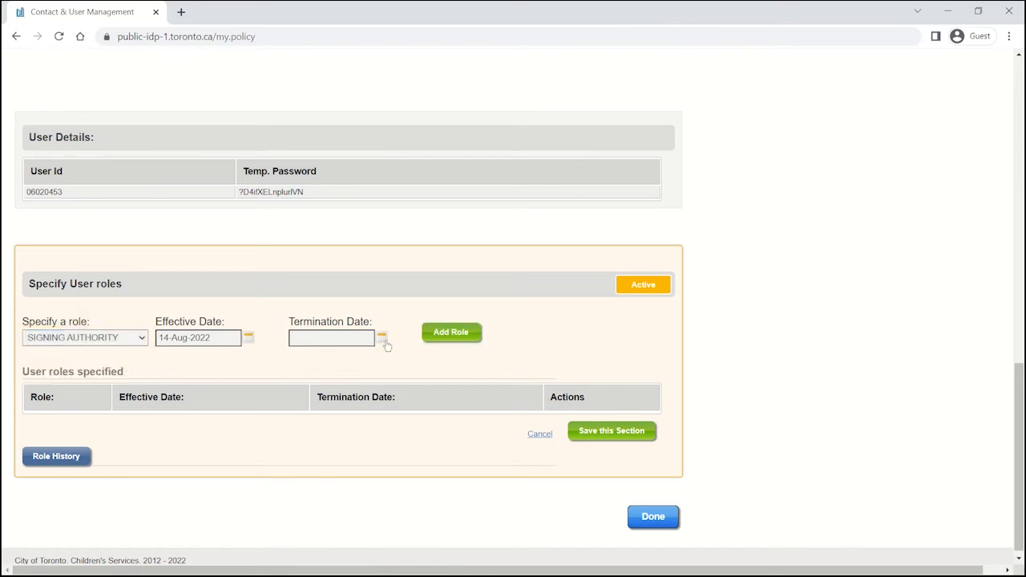
pyautogui.click(450, 332)
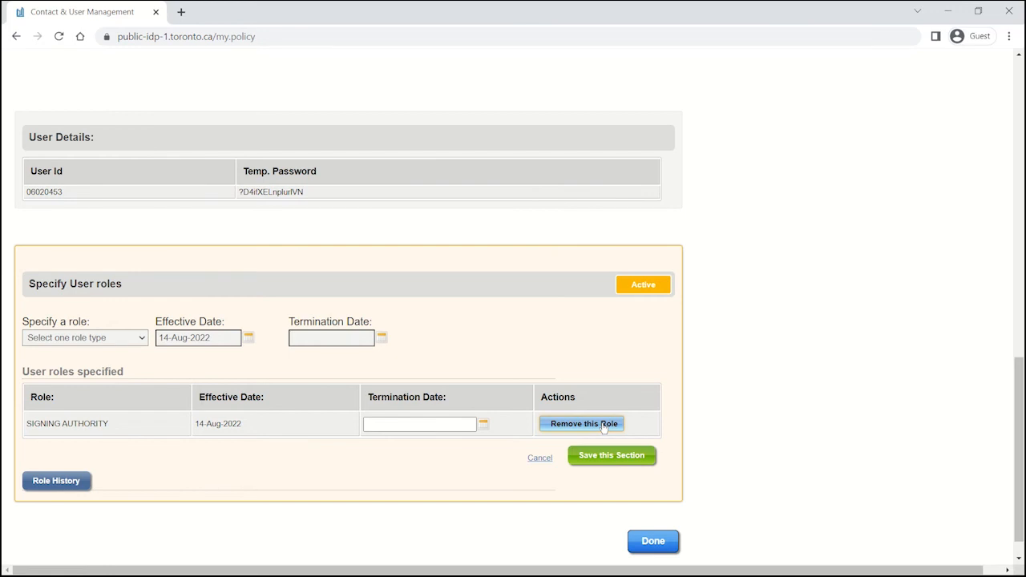
# Step: Set the Signing Authority user role's termination date to 26-Aug-2022
pyautogui.click(486, 425)
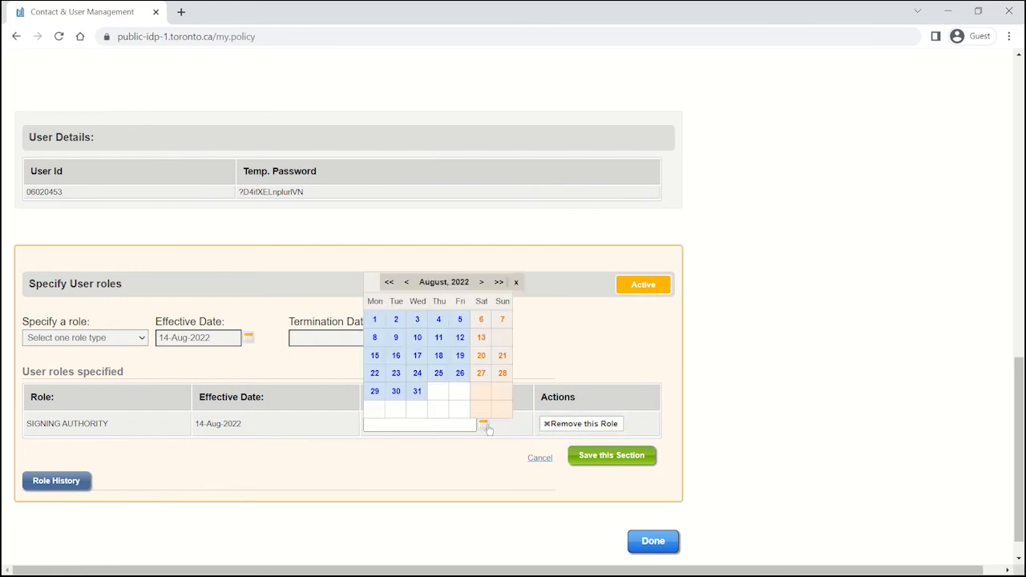
pyautogui.click(460, 373)
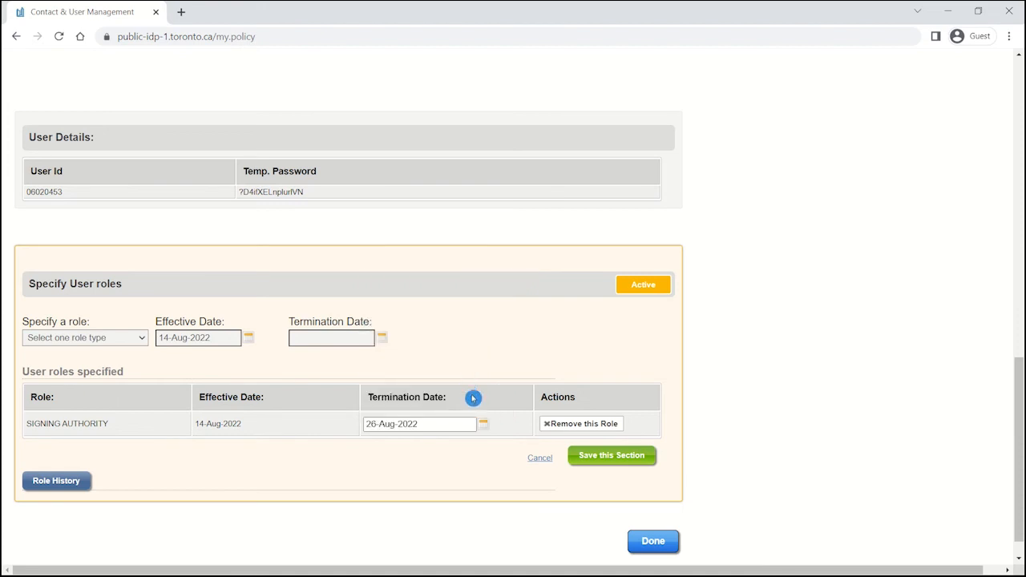
pyautogui.click(575, 446)
# Step: Try to add the Application Administrator user role and cancel at the confirmation about terminating the existing administrator
pyautogui.click(142, 339)
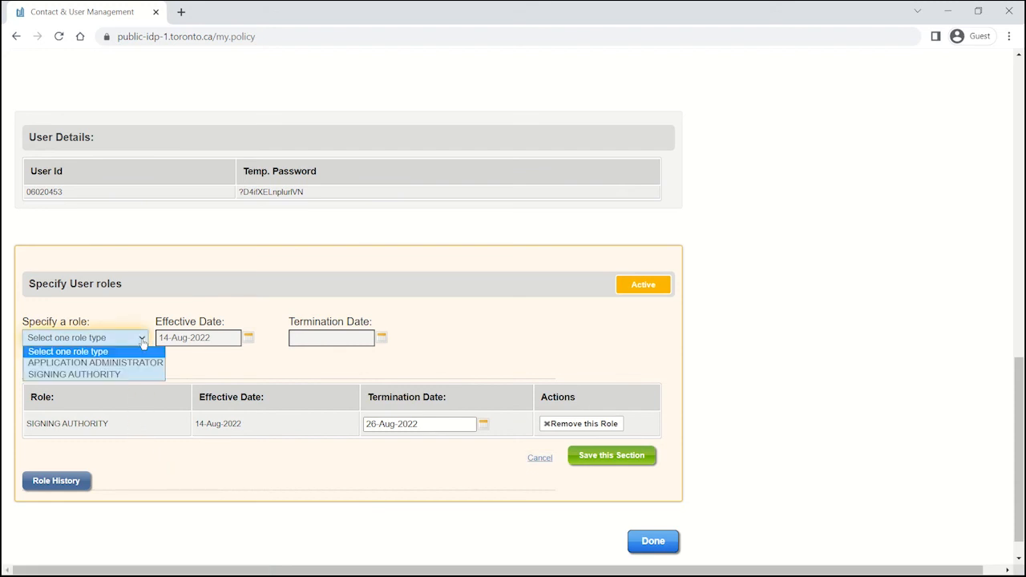
pyautogui.click(137, 363)
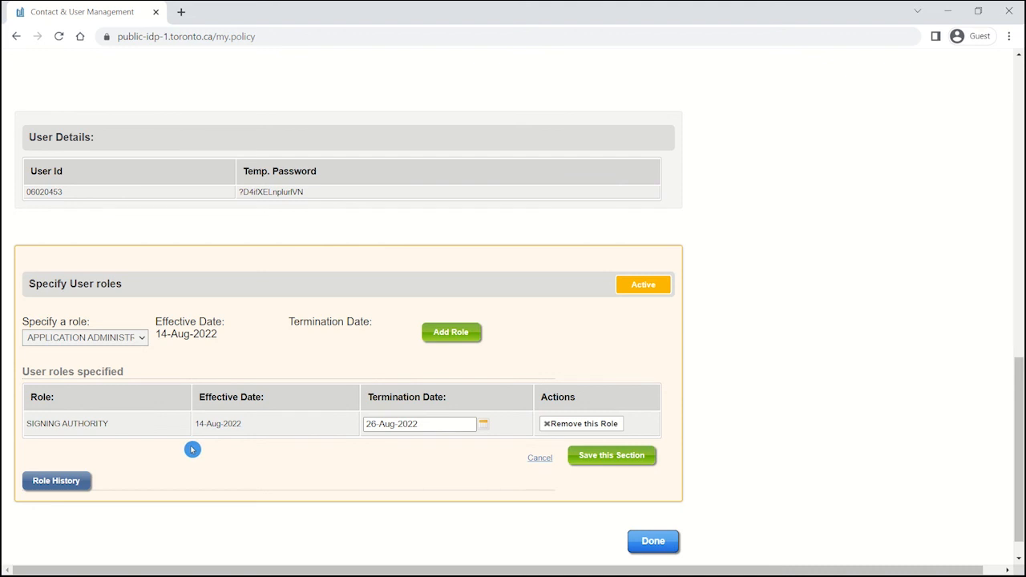
pyautogui.click(458, 335)
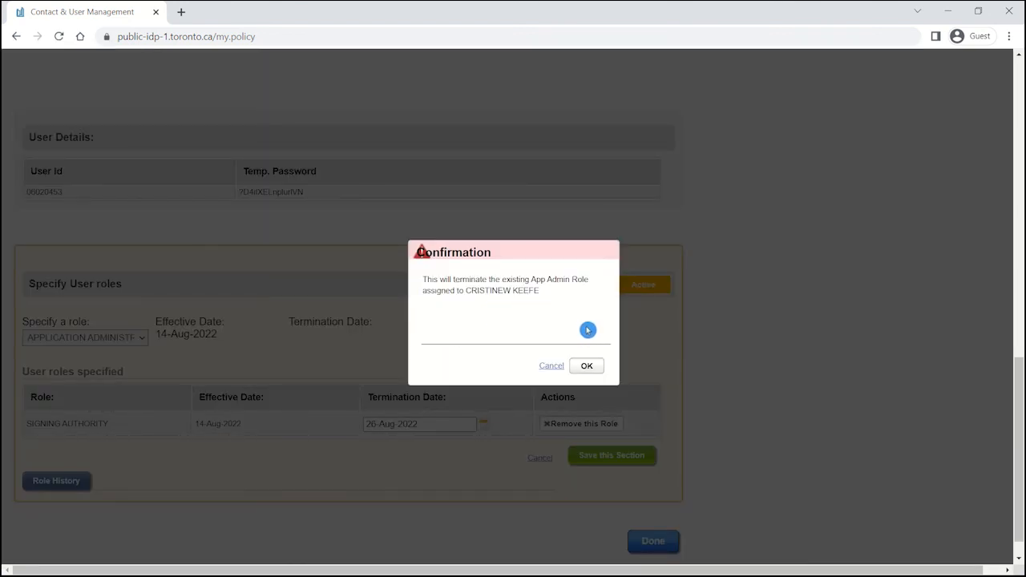
pyautogui.click(553, 365)
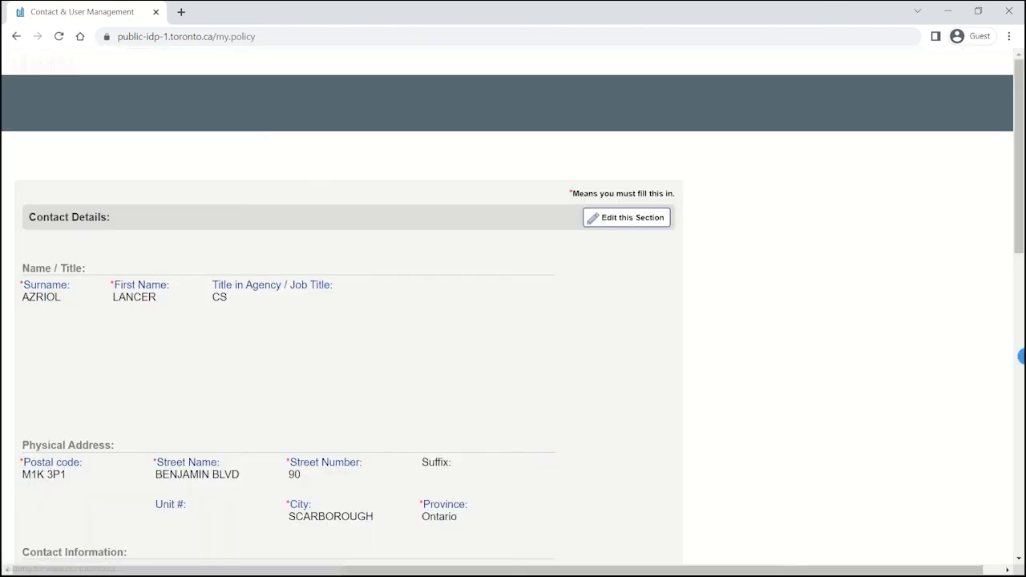
# Step: Finish with the contact record to return to the contacts list and log out
pyautogui.moveTo(1021, 174); pyautogui.dragTo(1011, 500)
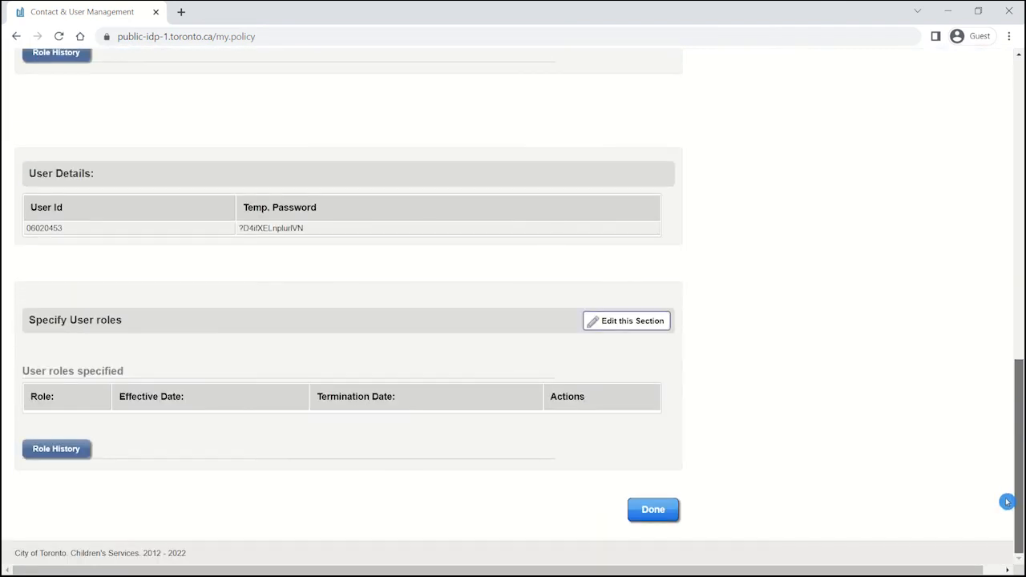
pyautogui.click(665, 511)
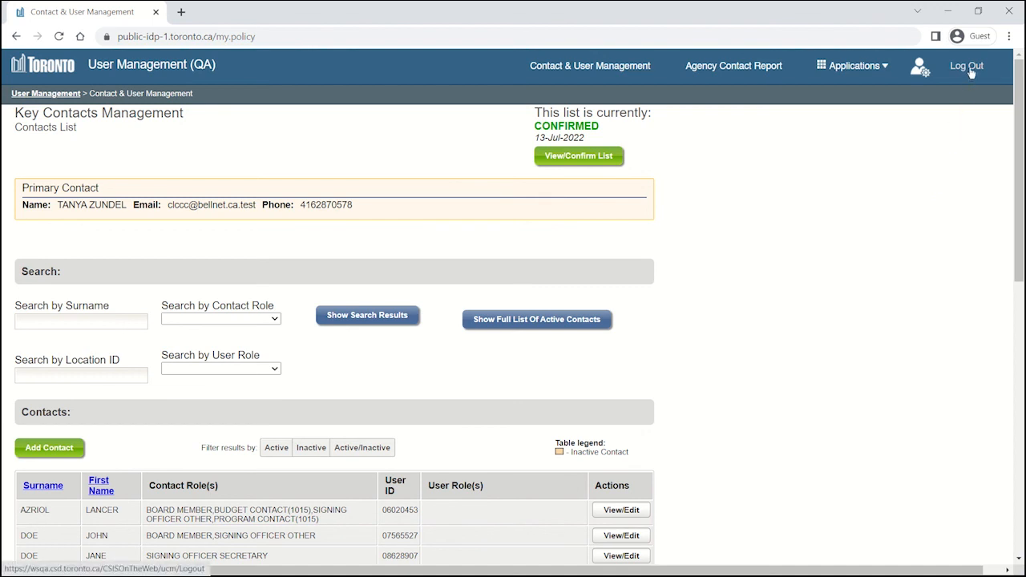
pyautogui.click(970, 69)
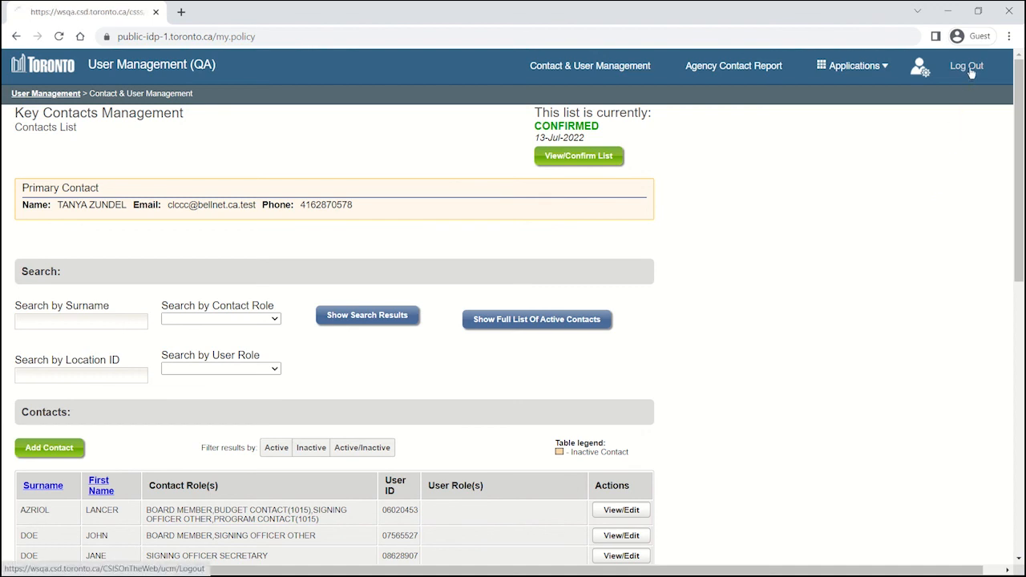